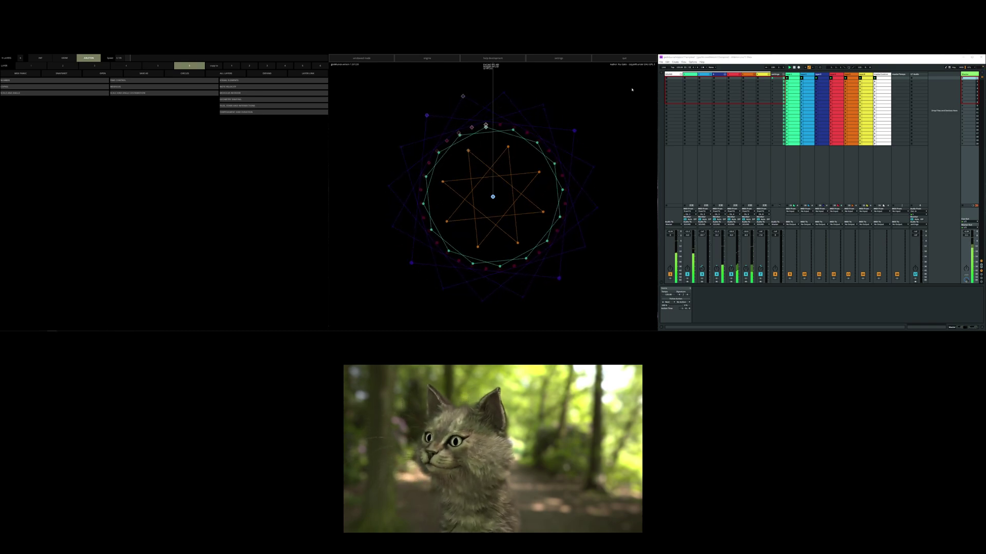
# Switch to Ableton Live and launch the second scene.
pyautogui.click(676, 58)
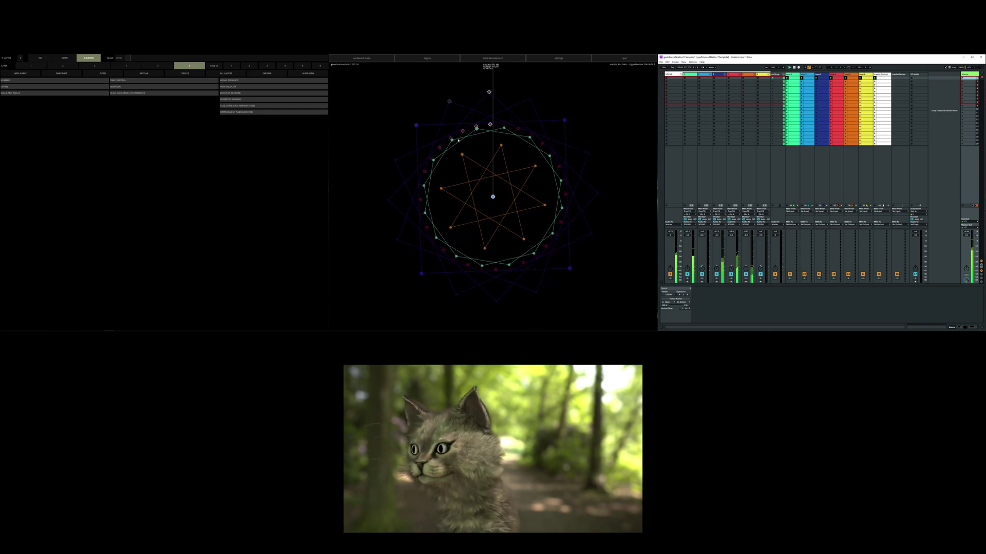
pyautogui.click(233, 166)
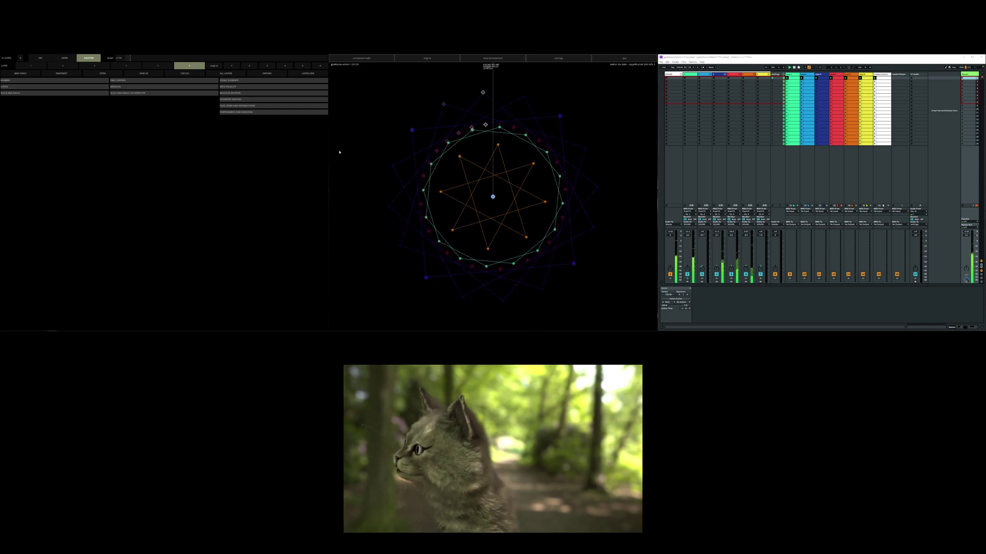
pyautogui.click(963, 81)
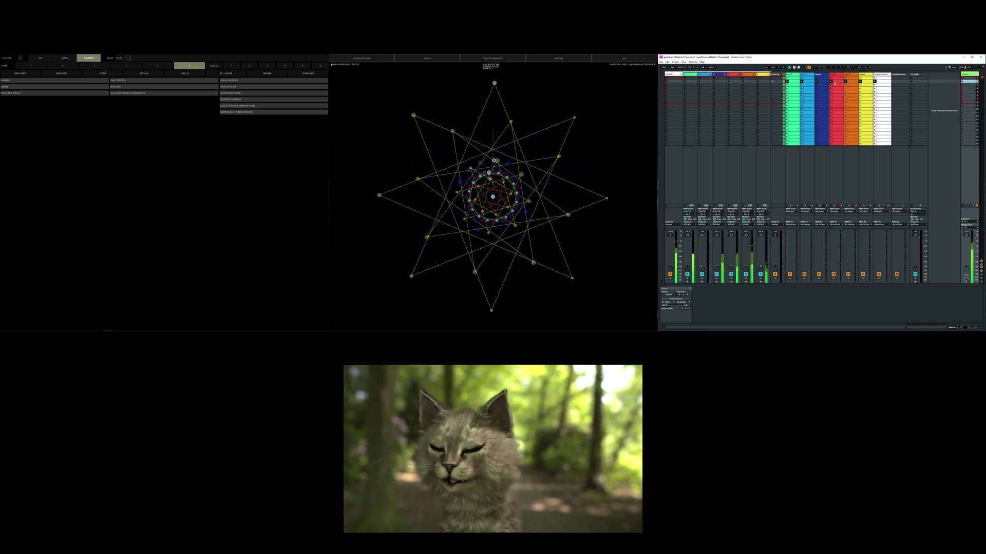
# Select the coloured control tracks one after another, from red and orange through blue and green to yellow.
pyautogui.click(835, 75)
pyautogui.click(853, 75)
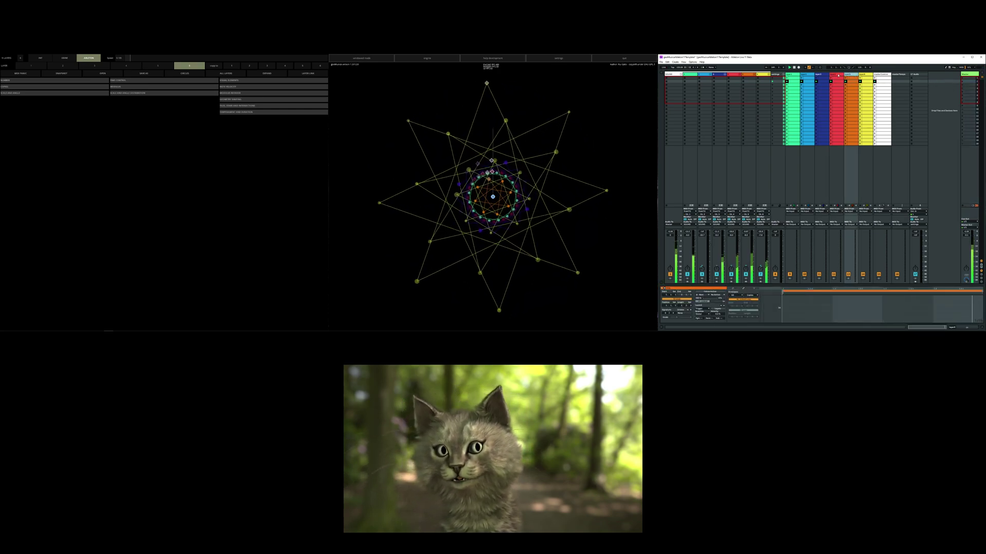
pyautogui.click(836, 75)
pyautogui.click(820, 75)
pyautogui.click(805, 74)
pyautogui.click(793, 76)
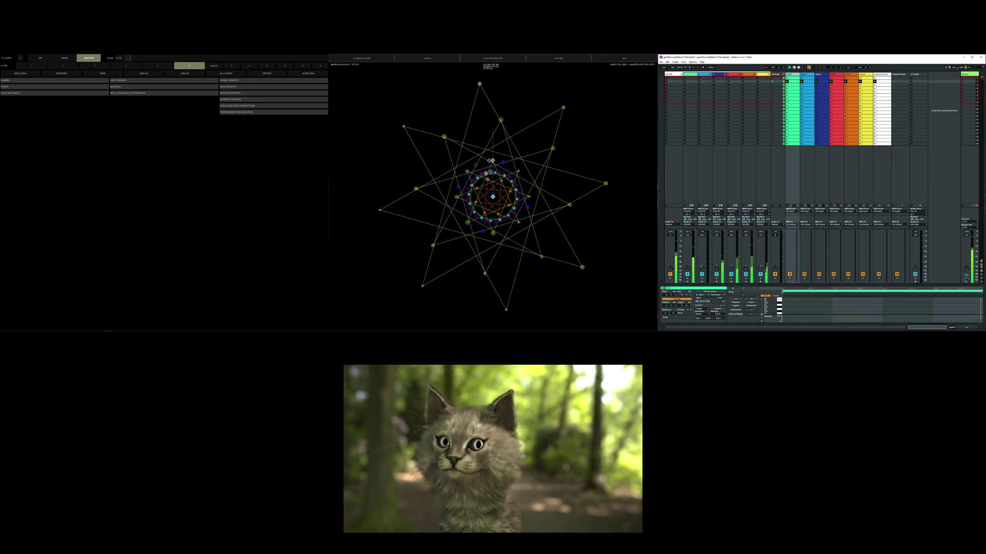
pyautogui.click(867, 76)
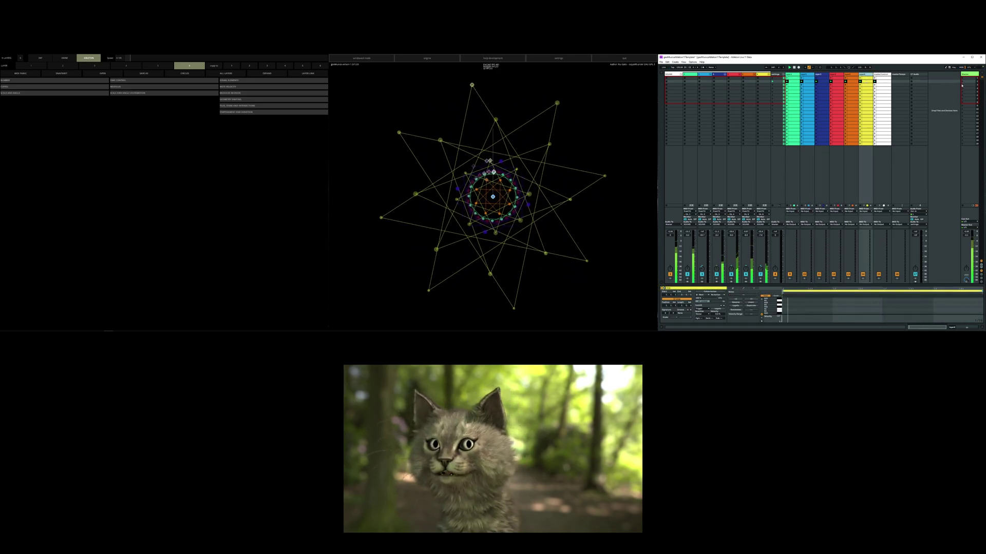
# Launch several scenes in turn, moving up and down within the first five rows and ending on the third scene.
pyautogui.click(962, 86)
pyautogui.click(963, 88)
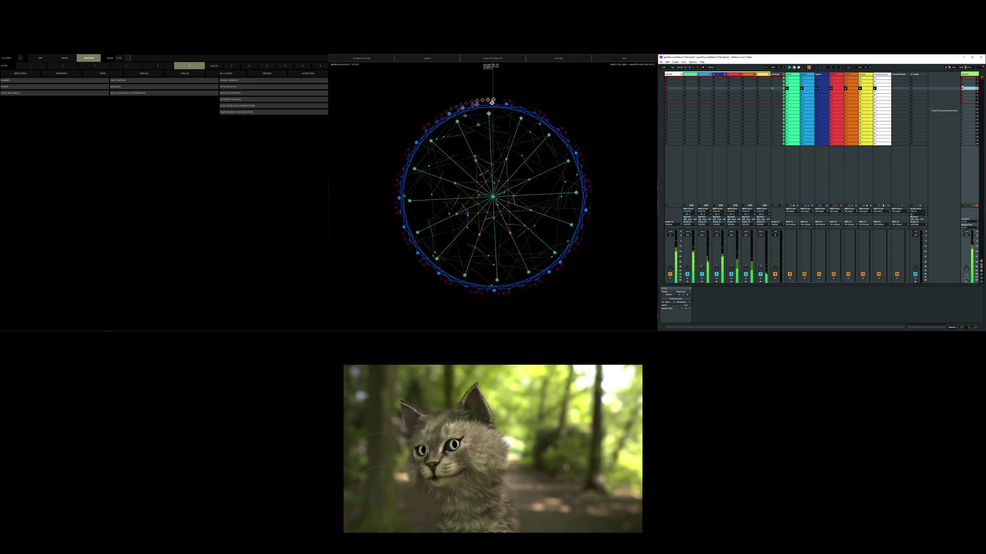
pyautogui.click(962, 84)
pyautogui.click(962, 81)
pyautogui.click(962, 78)
pyautogui.click(962, 81)
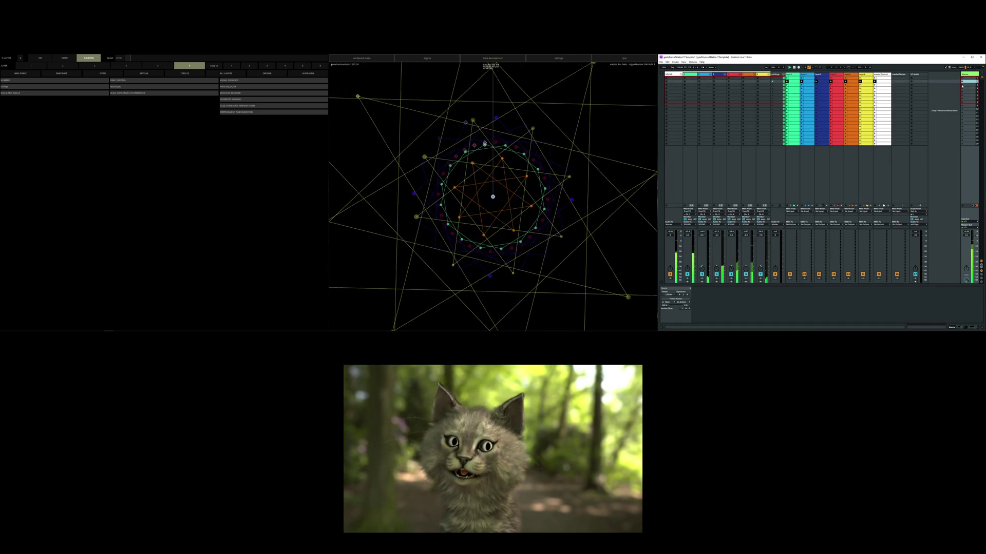
pyautogui.click(962, 84)
pyautogui.click(962, 88)
pyautogui.click(962, 91)
pyautogui.click(963, 86)
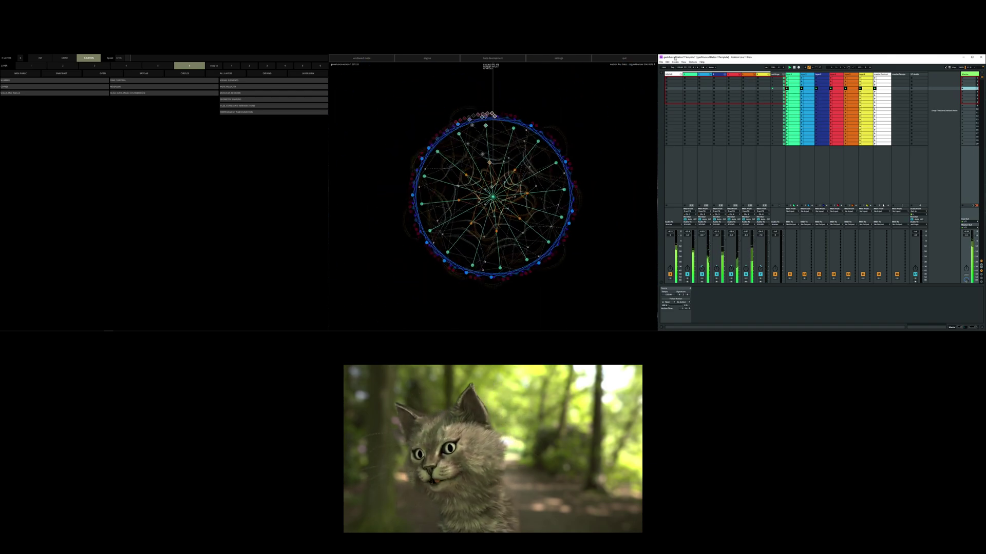
pyautogui.click(962, 85)
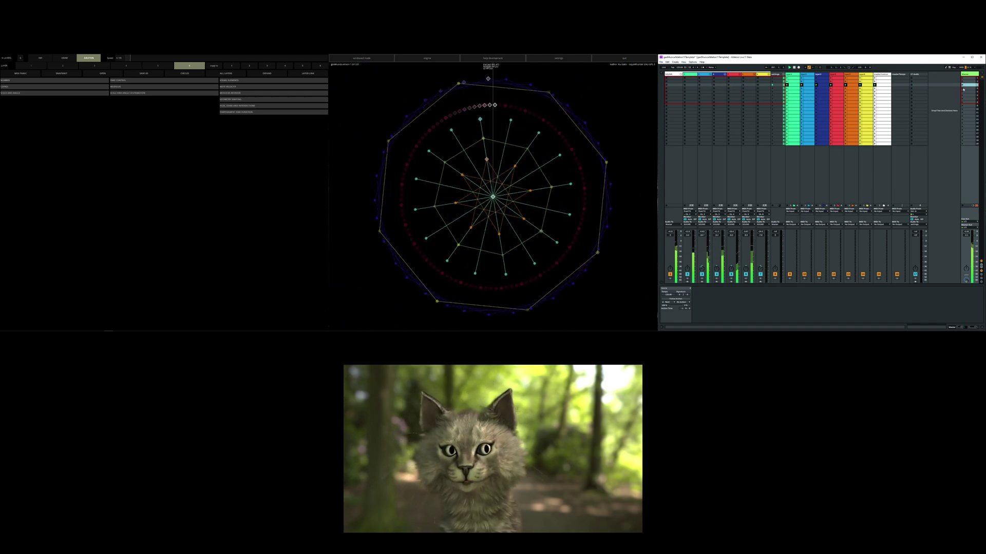
# Switch to the visual generator's control panel and expand the last collapsed section of its third column.
pyautogui.click(242, 155)
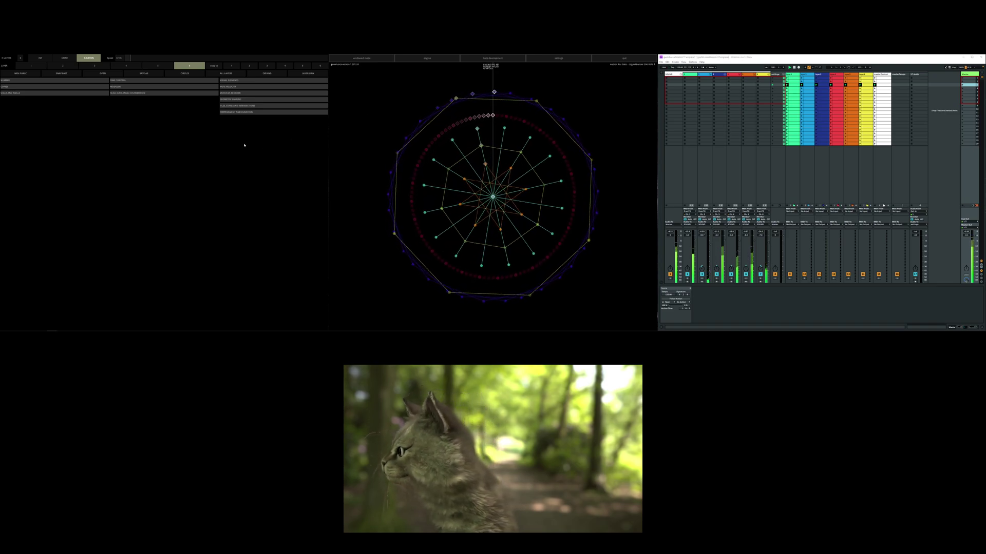
pyautogui.click(239, 113)
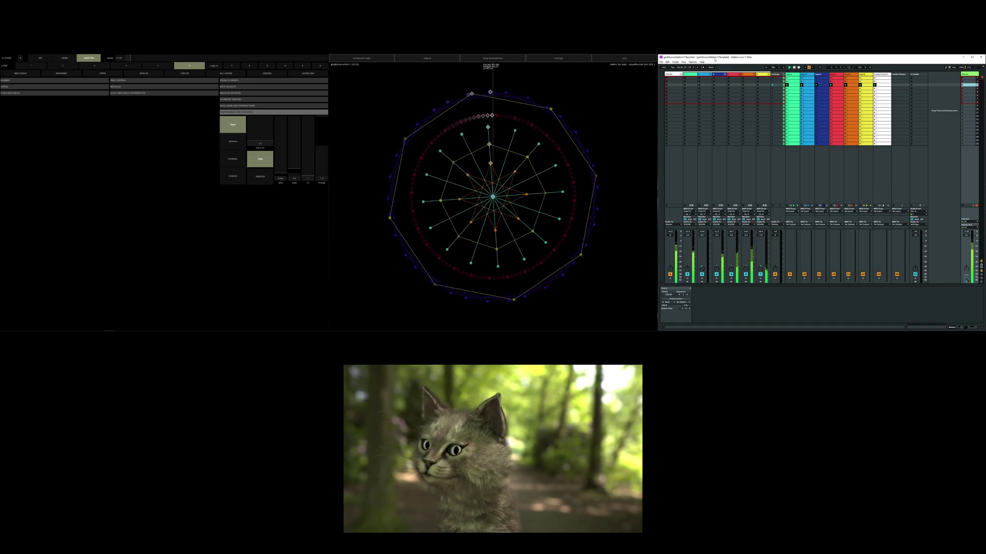
# Switch to Ableton Live, select the dark blue control track, and launch the fourth and sixth scenes.
pyautogui.click(779, 176)
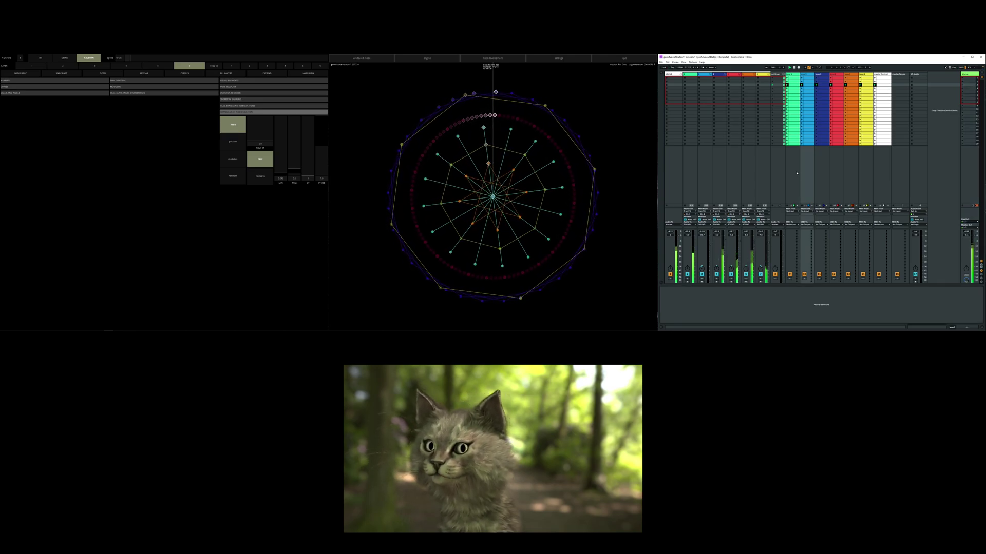
pyautogui.click(823, 77)
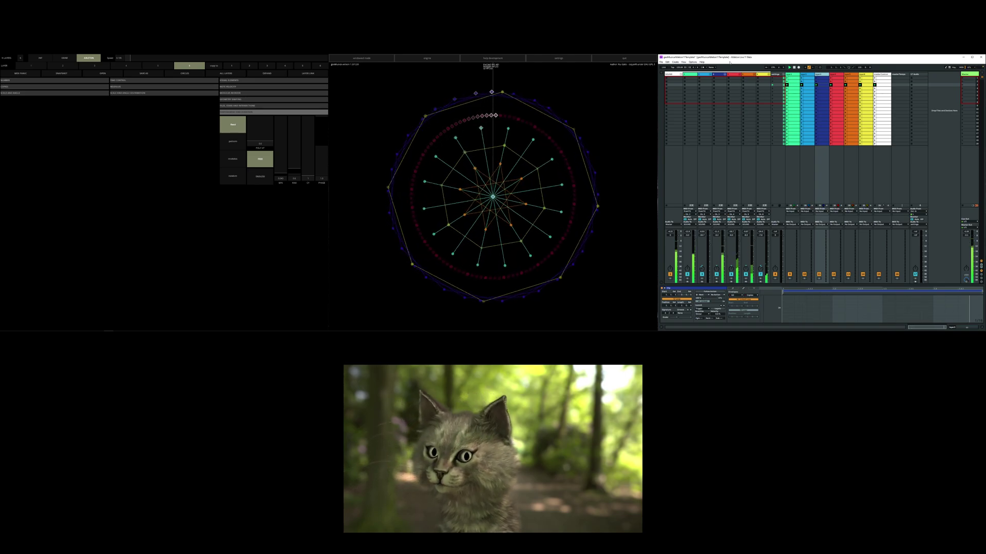
pyautogui.click(963, 89)
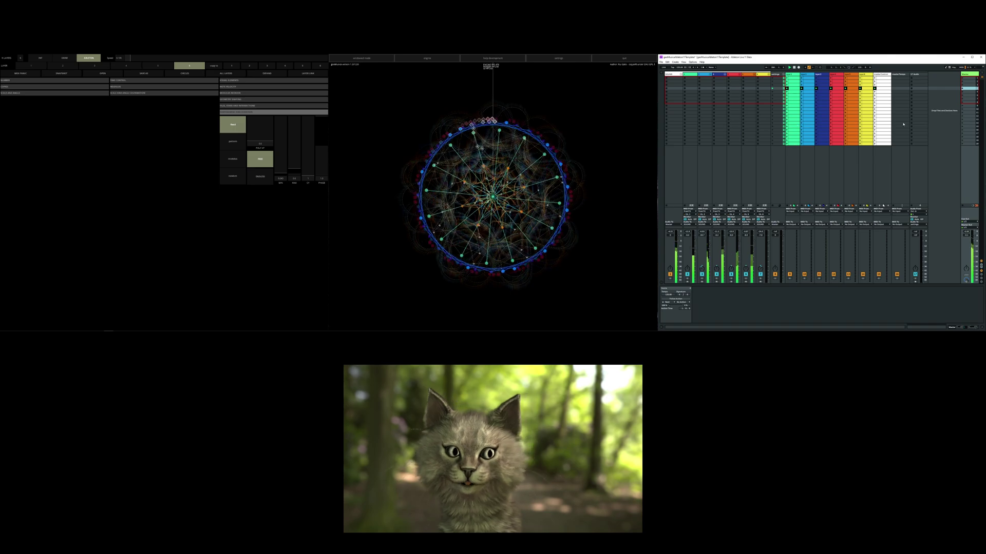
pyautogui.click(963, 96)
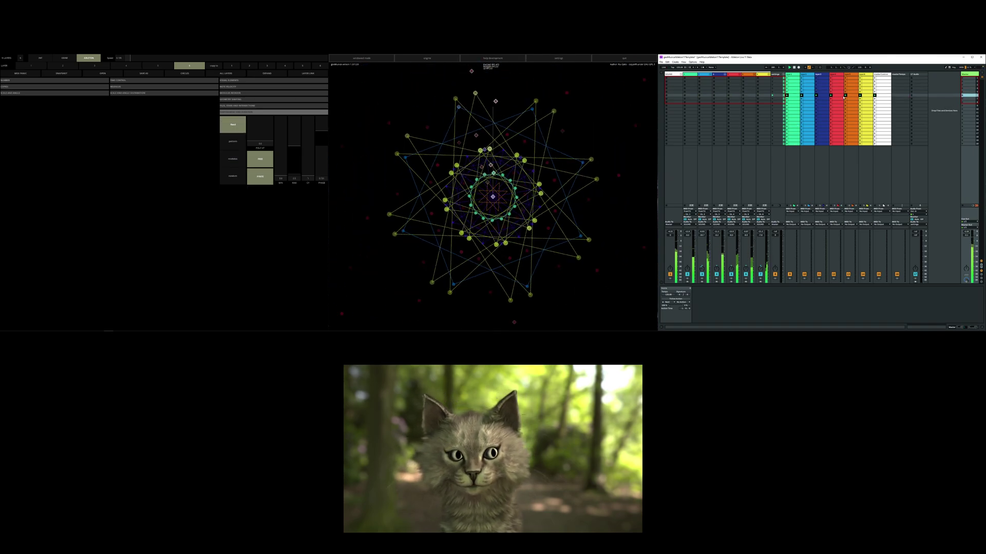
# Select layer 1 in the visual generator's control panel and expand the collapsed sections of its first column.
pyautogui.click(36, 65)
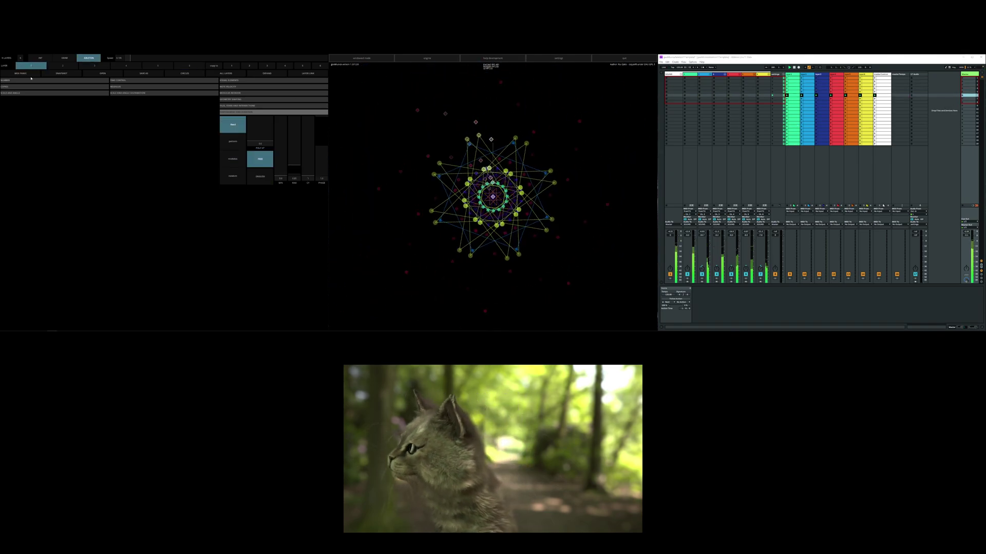
pyautogui.click(46, 81)
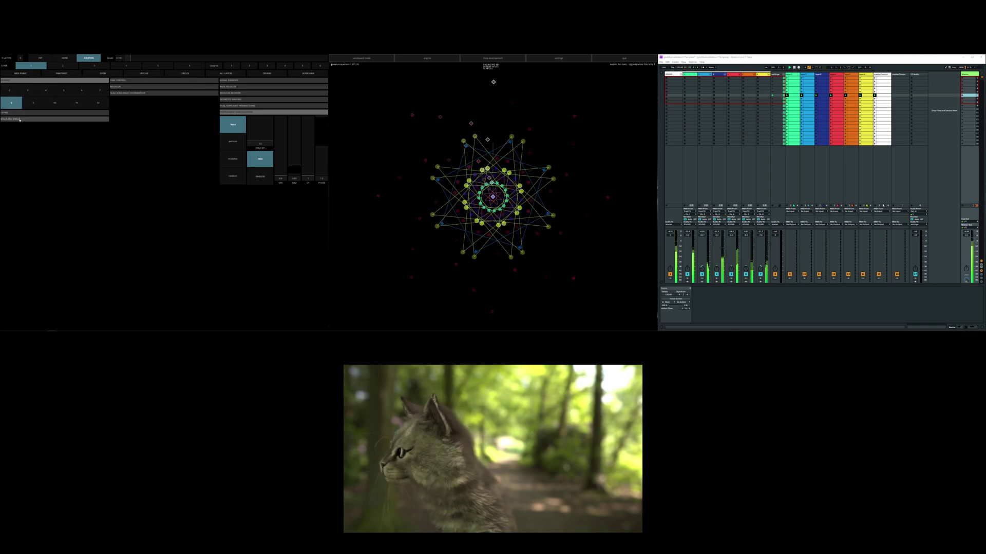
pyautogui.click(20, 116)
pyautogui.click(21, 114)
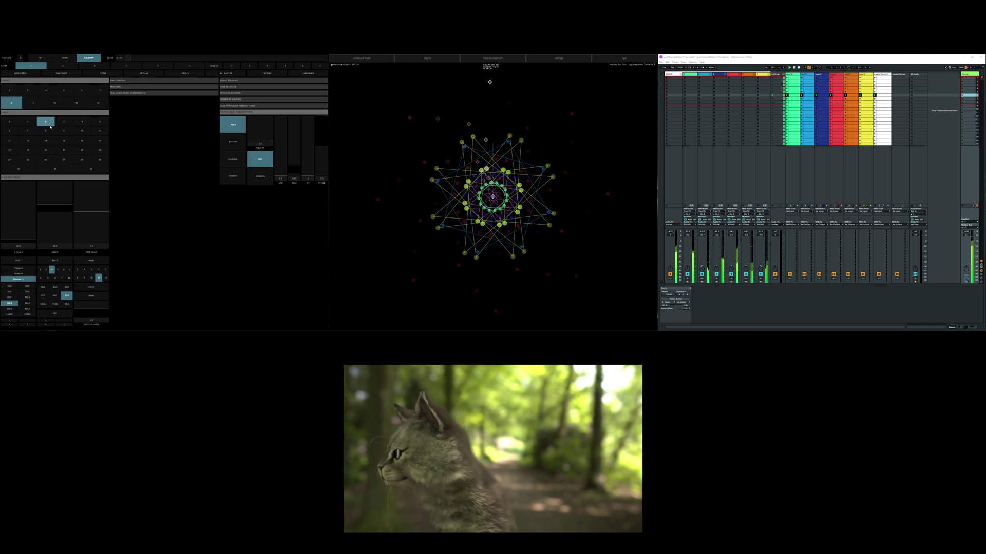
# Show the green control track's device in Ableton Live and adjust the first slider of layer 1 in the control panel.
pyautogui.click(793, 72)
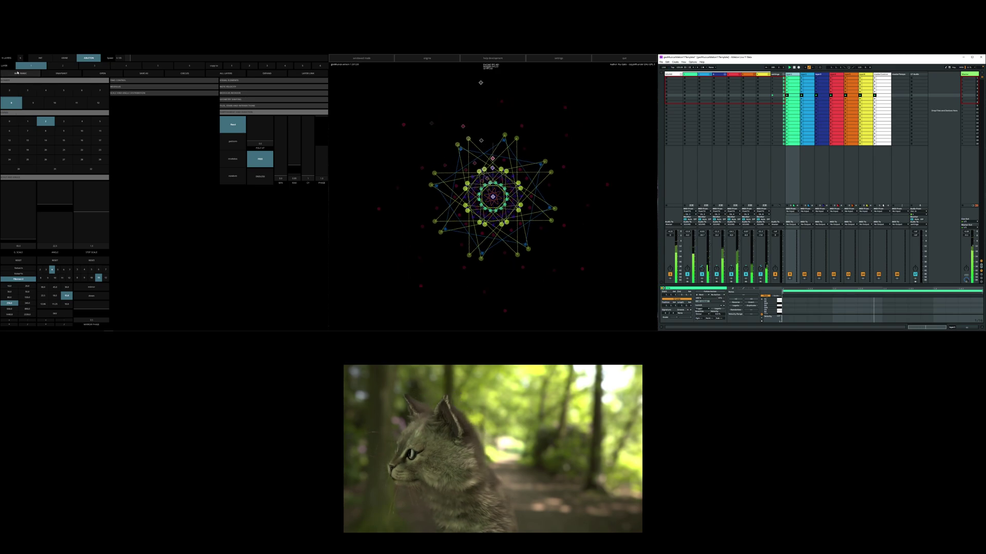
pyautogui.click(26, 66)
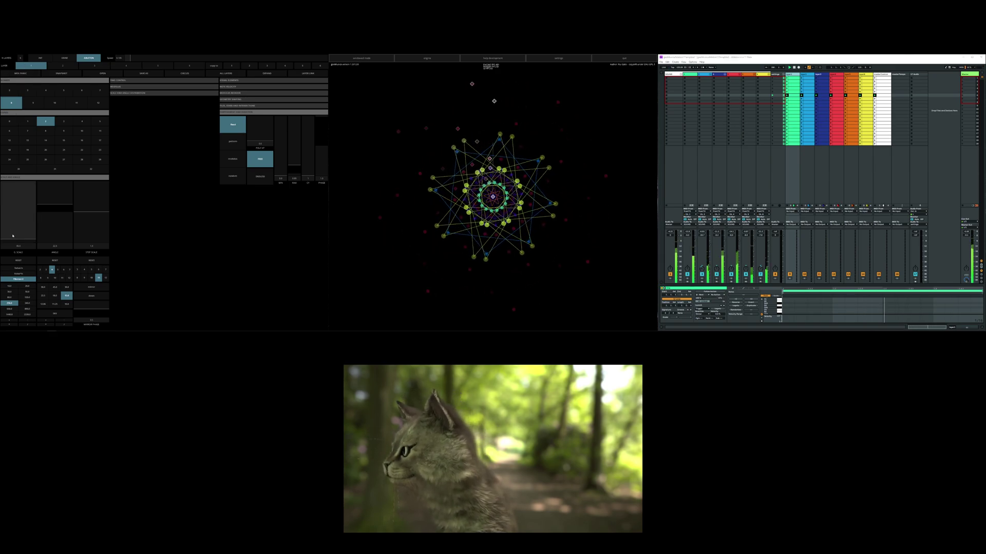
pyautogui.doubleClick(790, 75)
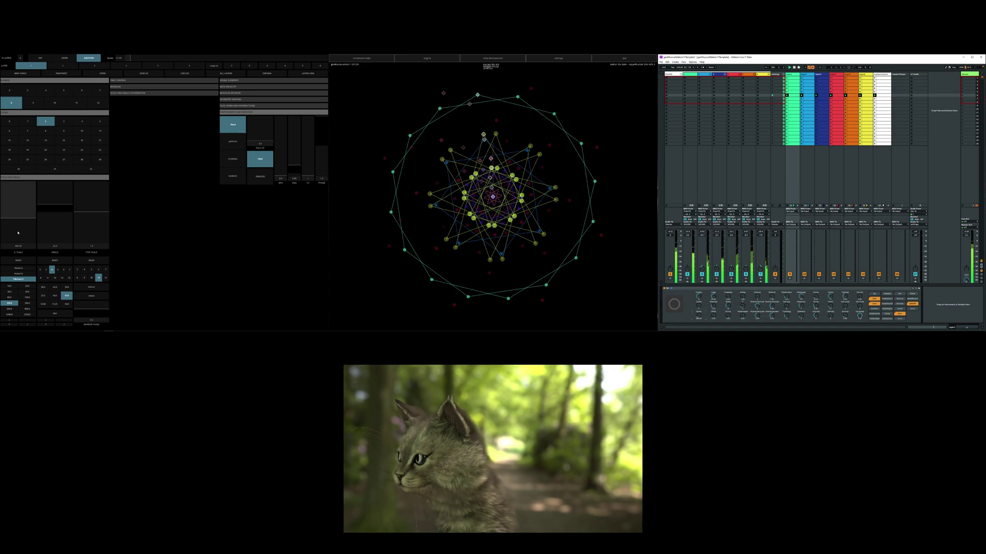
pyautogui.moveTo(20, 220); pyautogui.dragTo(23, 226)
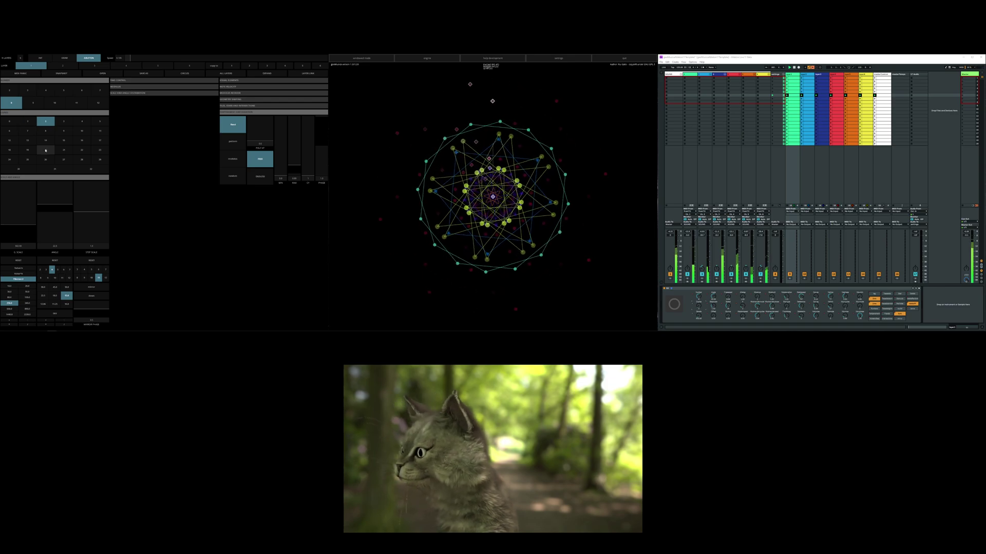
# Launch the seventh to tenth scenes one after another in Ableton Live, ending on the ninth scene.
pyautogui.click(966, 100)
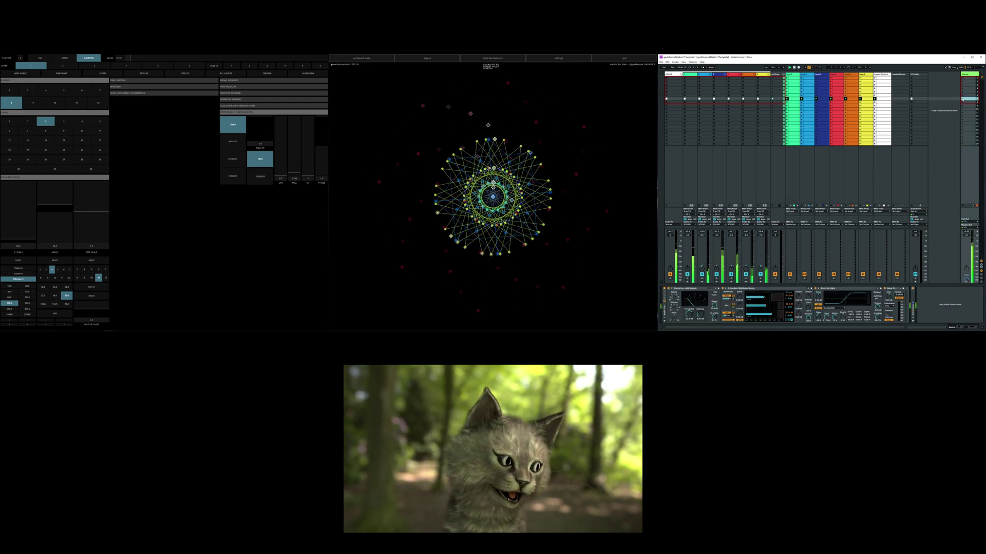
pyautogui.click(963, 102)
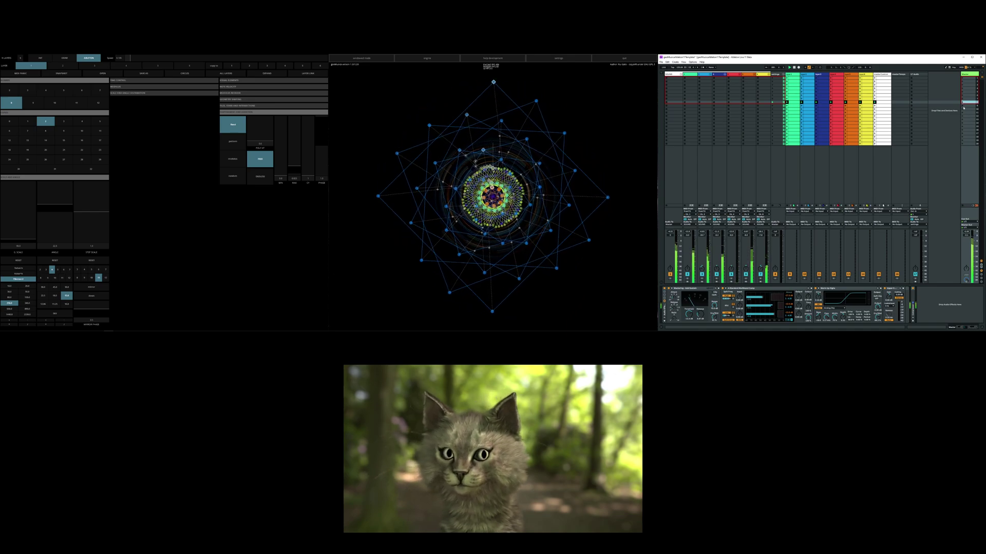
pyautogui.click(963, 106)
pyautogui.click(963, 109)
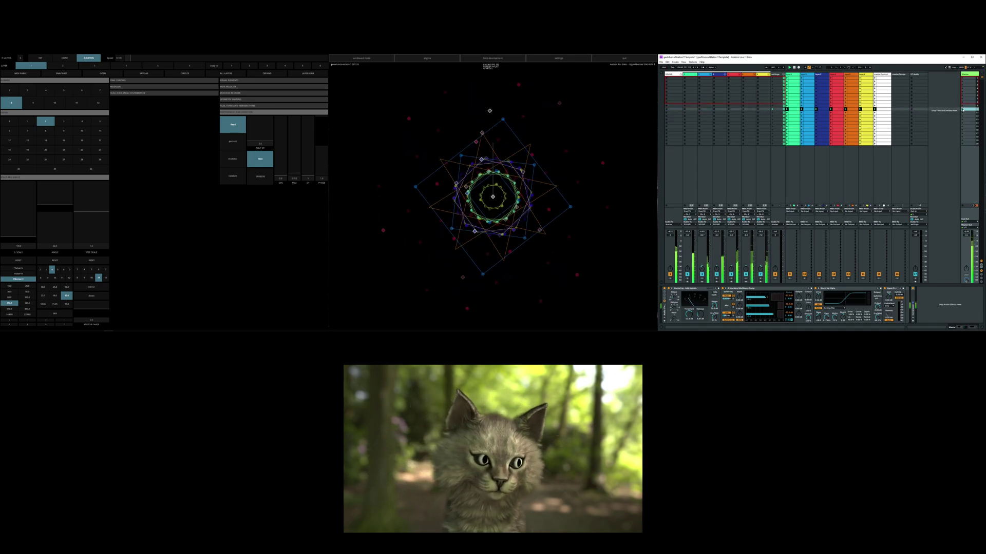
pyautogui.click(963, 106)
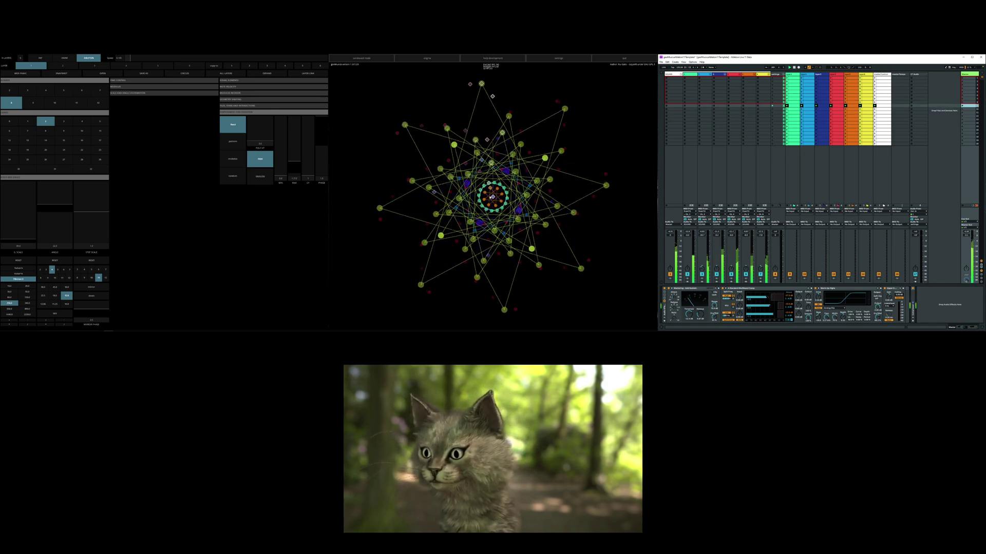
# Switch a toggle in the yellow control track's device and adjust the middle slider of layer 6 in the visual generator's control panel.
pyautogui.click(864, 74)
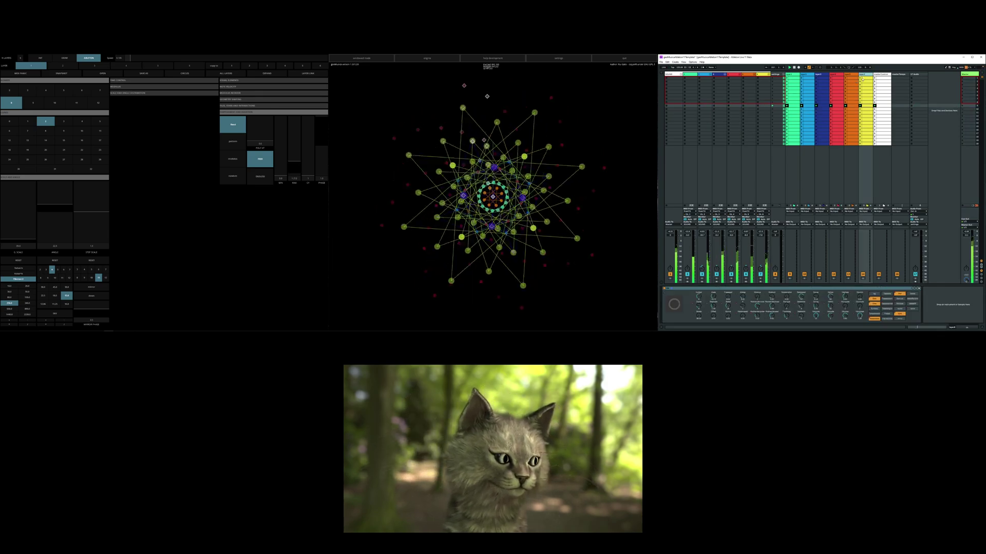
pyautogui.click(874, 294)
pyautogui.click(470, 214)
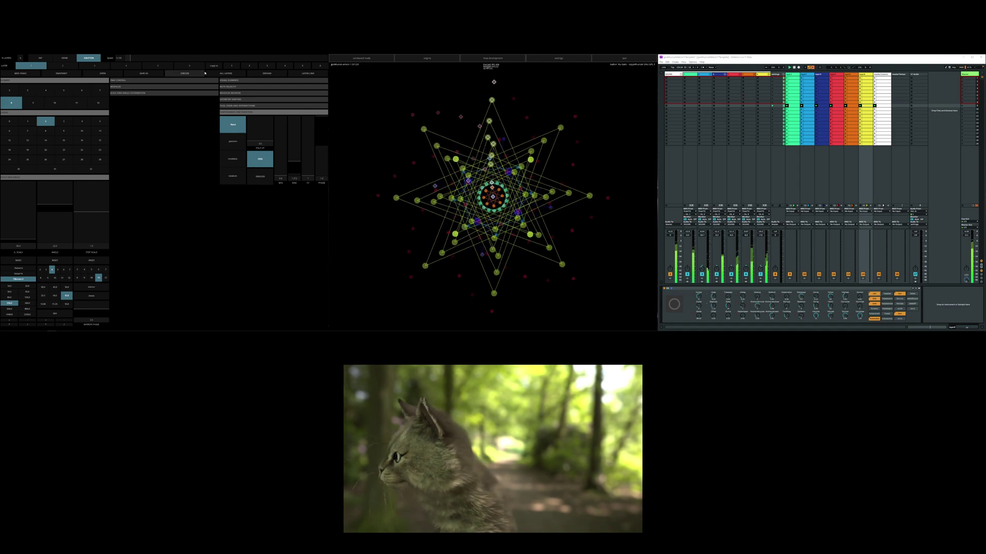
pyautogui.click(189, 65)
pyautogui.moveTo(58, 217); pyautogui.dragTo(59, 213)
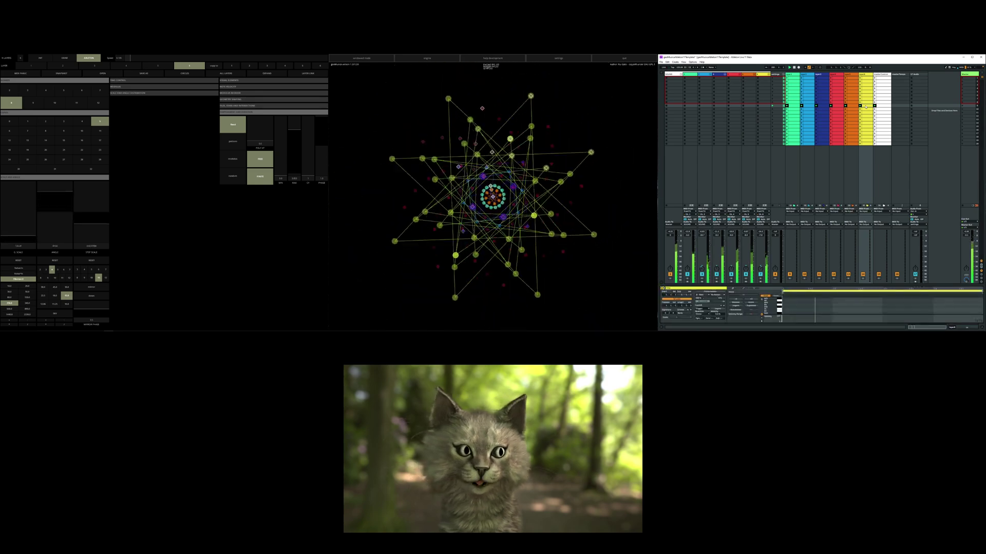
# Open the yellow track's clip in the ninth scene, enlarge the clip editor, and show the clip's envelopes.
pyautogui.click(866, 106)
pyautogui.moveTo(775, 285); pyautogui.dragTo(775, 224)
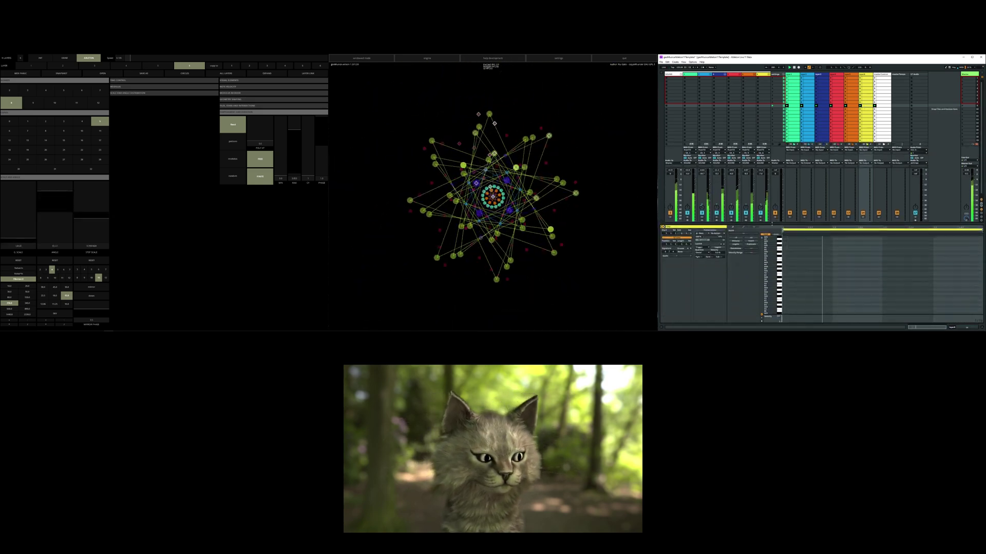
pyautogui.click(743, 227)
# View the envelope curves of two different device parameters in the yellow clip.
pyautogui.click(748, 235)
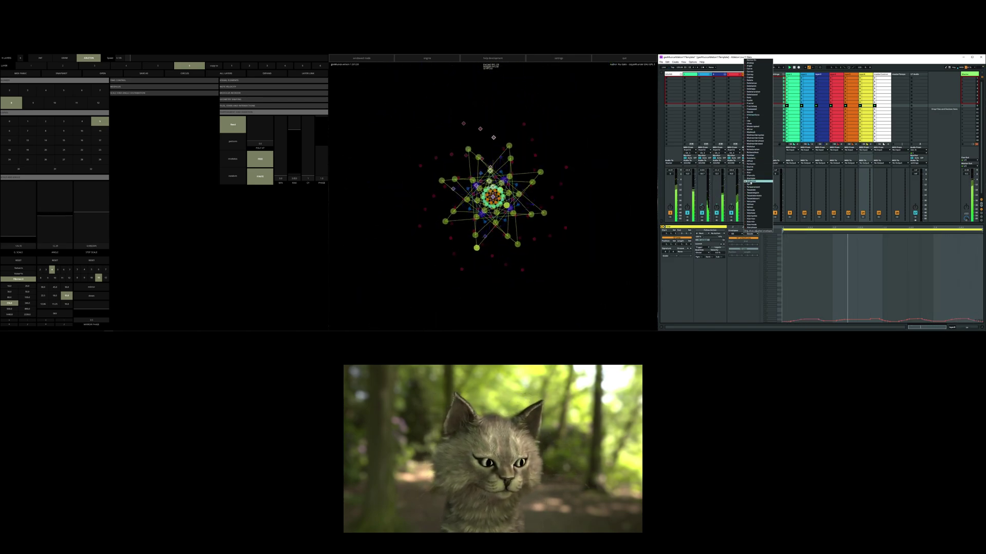
pyautogui.click(751, 176)
pyautogui.click(749, 235)
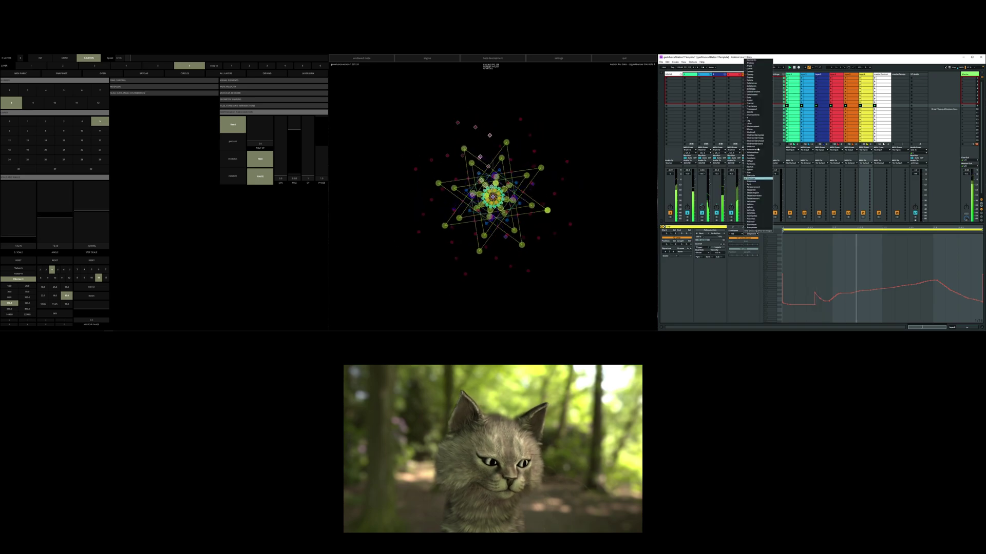
pyautogui.click(751, 67)
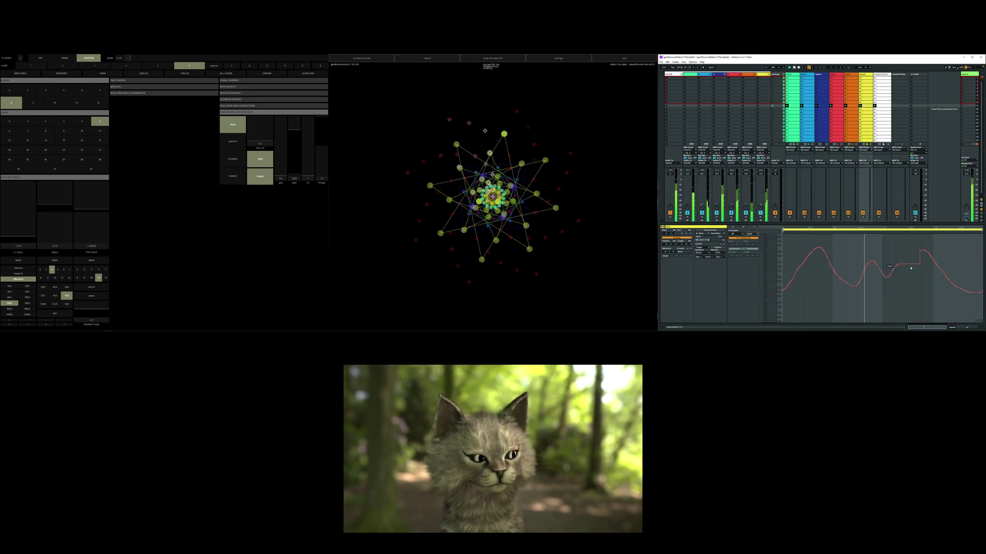
# Switch from the Session View to the Arrangement View.
pyautogui.press('Tab')
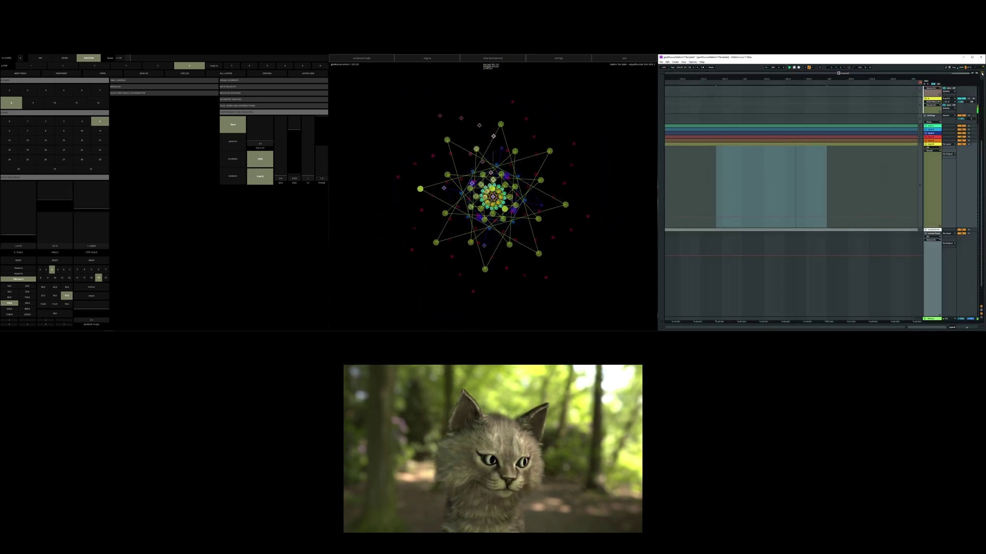
# Play the arrangement from near the start of the recorded clips, re-enable arrangement playback, and inspect the yellow track's automation up close.
pyautogui.moveTo(864, 80); pyautogui.dragTo(779, 139)
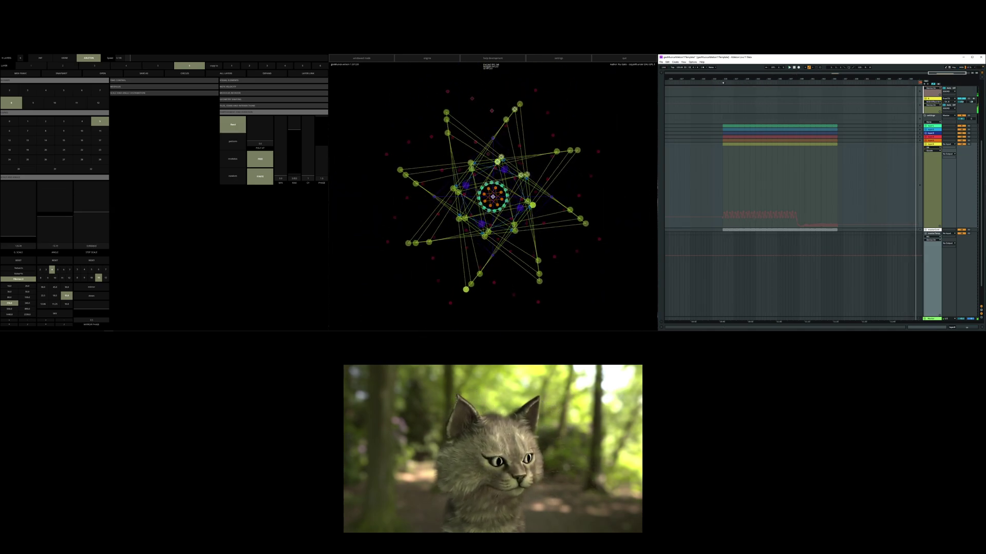
pyautogui.click(729, 82)
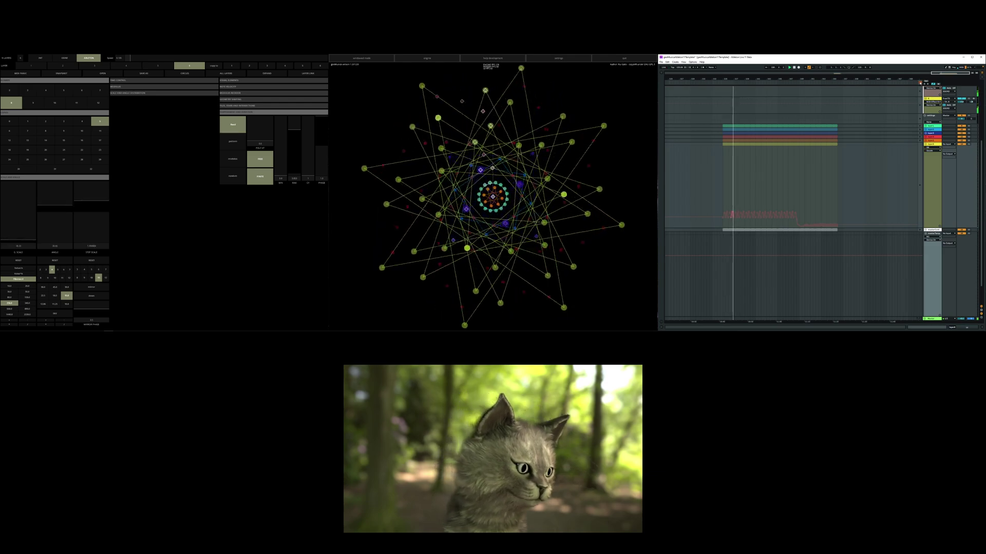
pyautogui.click(920, 83)
pyautogui.moveTo(755, 79); pyautogui.dragTo(755, 129)
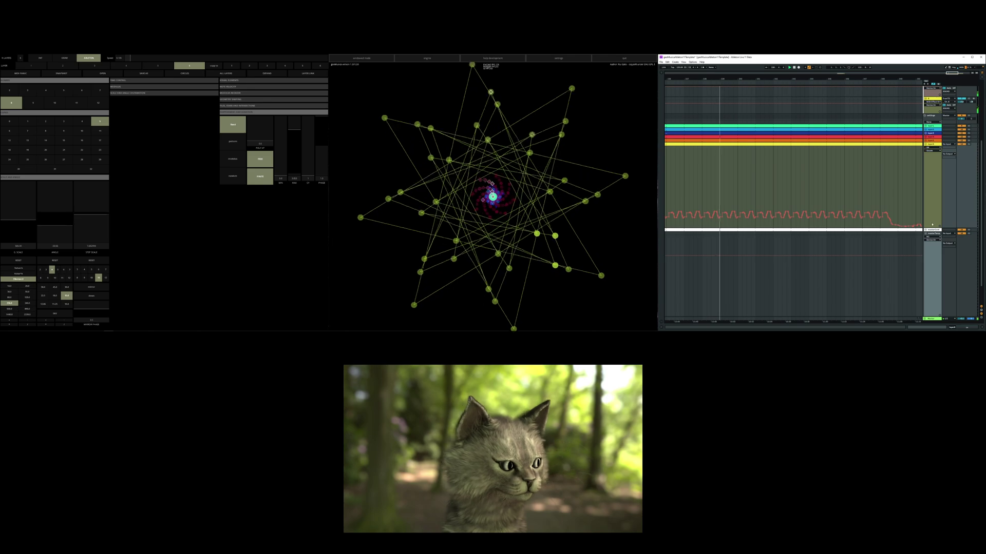
# Show a different automation parameter on the yellow track and view its curve across the full length of the clips.
pyautogui.scroll(-3, 932, 224)
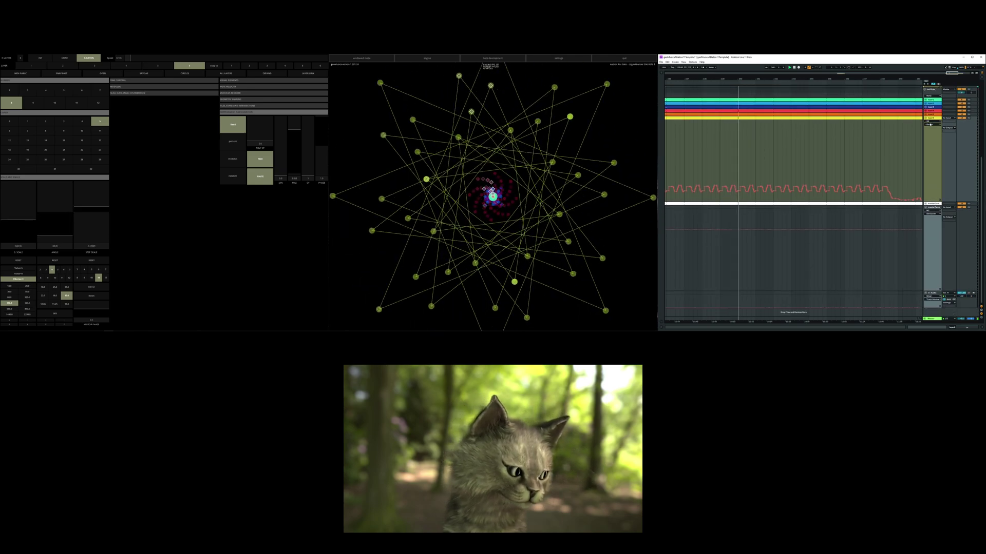
pyautogui.click(729, 167)
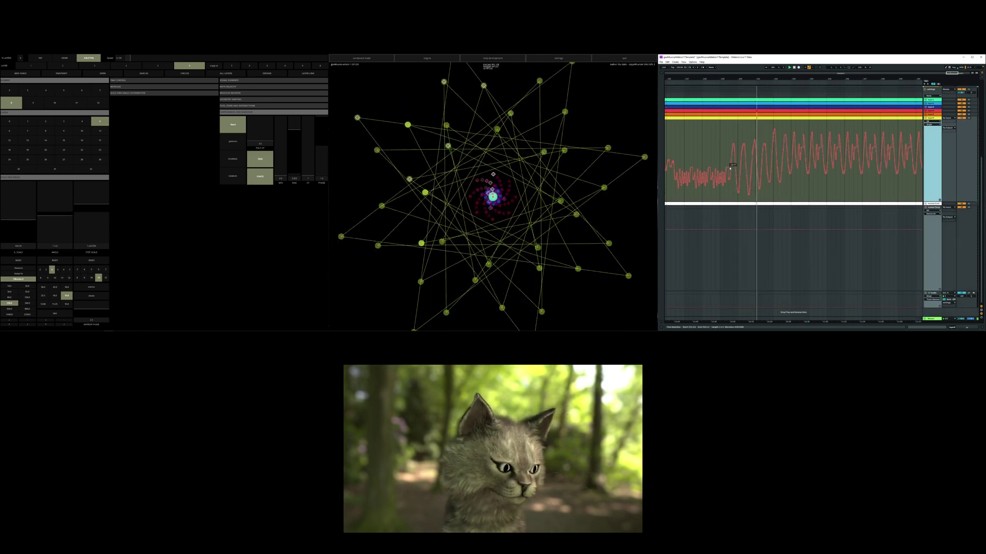
pyautogui.moveTo(791, 77)
pyautogui.mouseDown()
pyautogui.moveTo(791, 143)
pyautogui.moveTo(791, 86)
pyautogui.mouseUp()
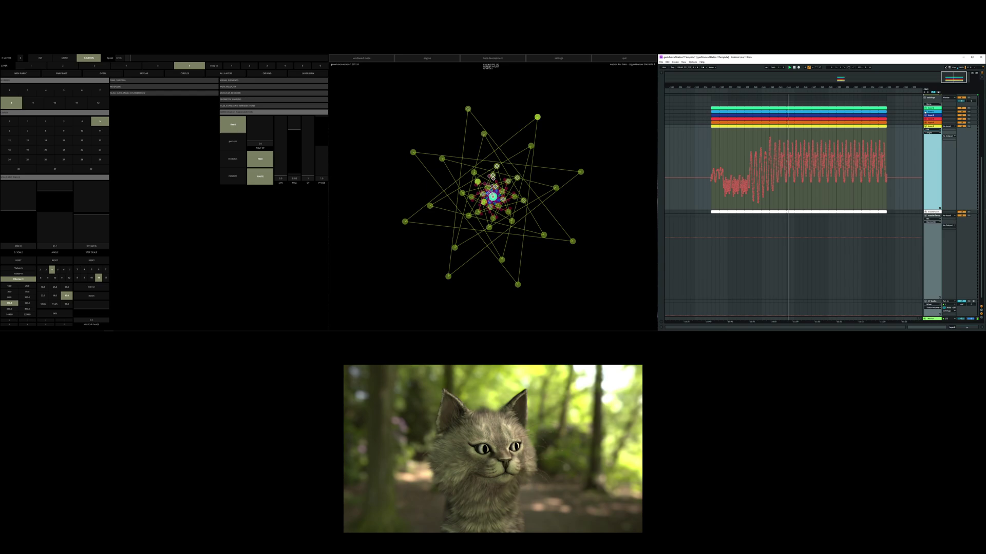
# Return to the Session View and launch four different scenes further down the scene list, one after another.
pyautogui.press('Tab')
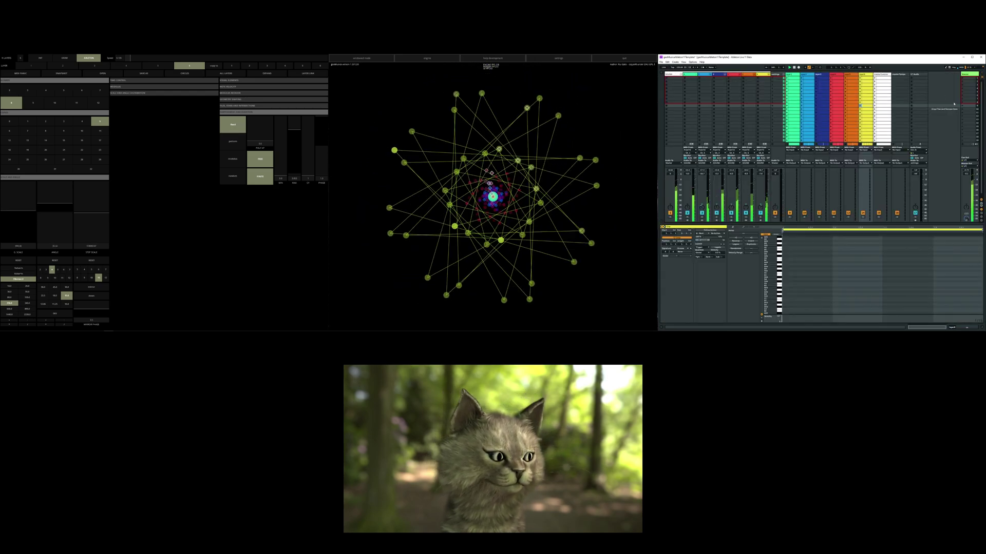
pyautogui.click(962, 108)
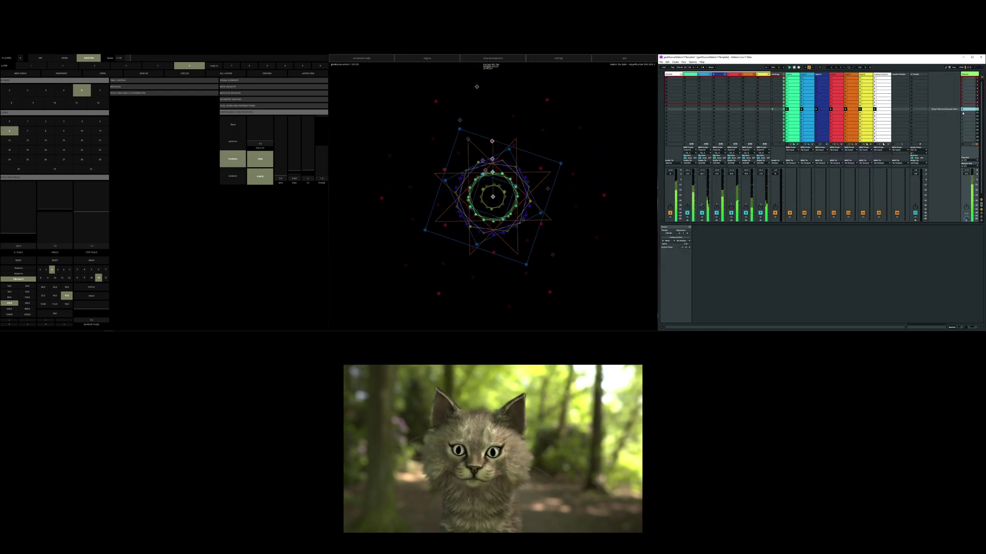
pyautogui.click(963, 117)
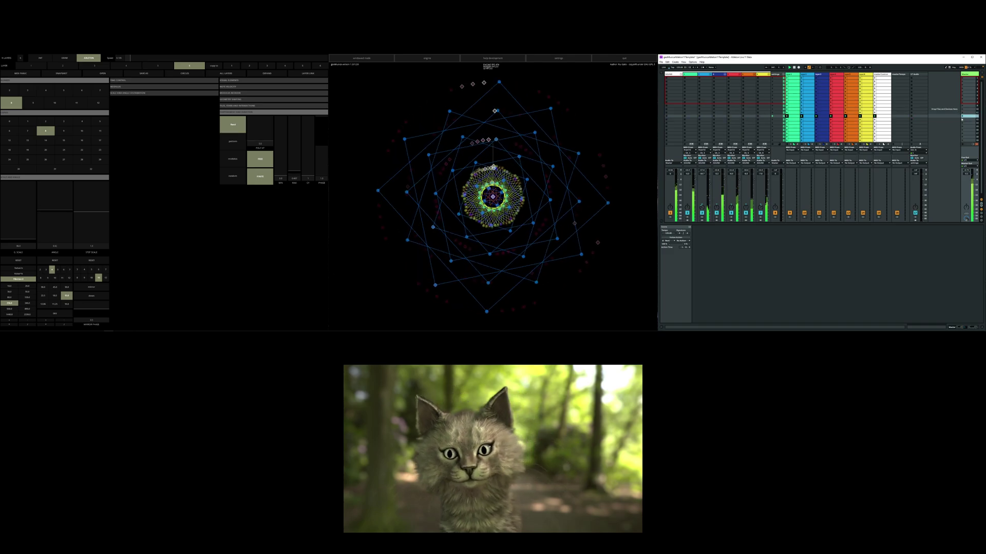
pyautogui.click(962, 122)
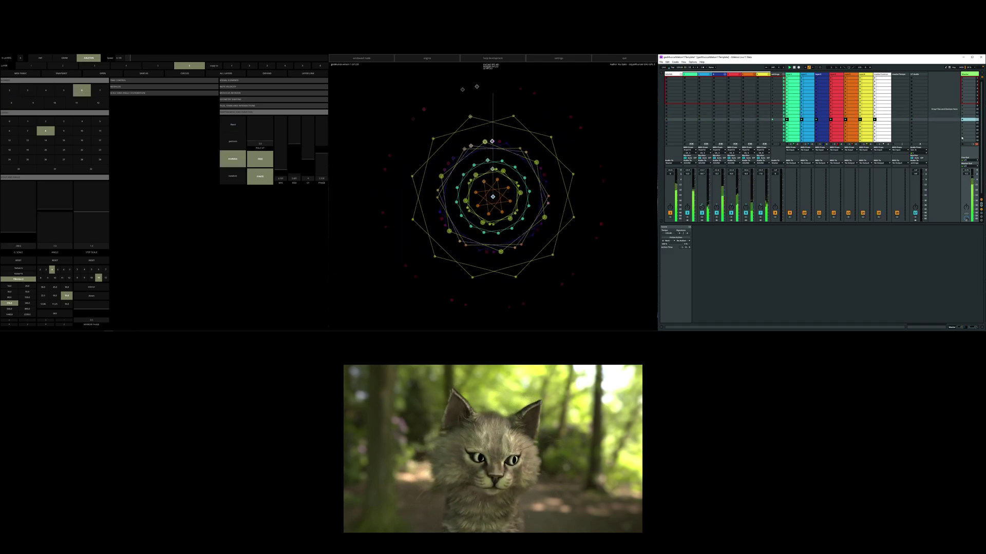
pyautogui.click(962, 137)
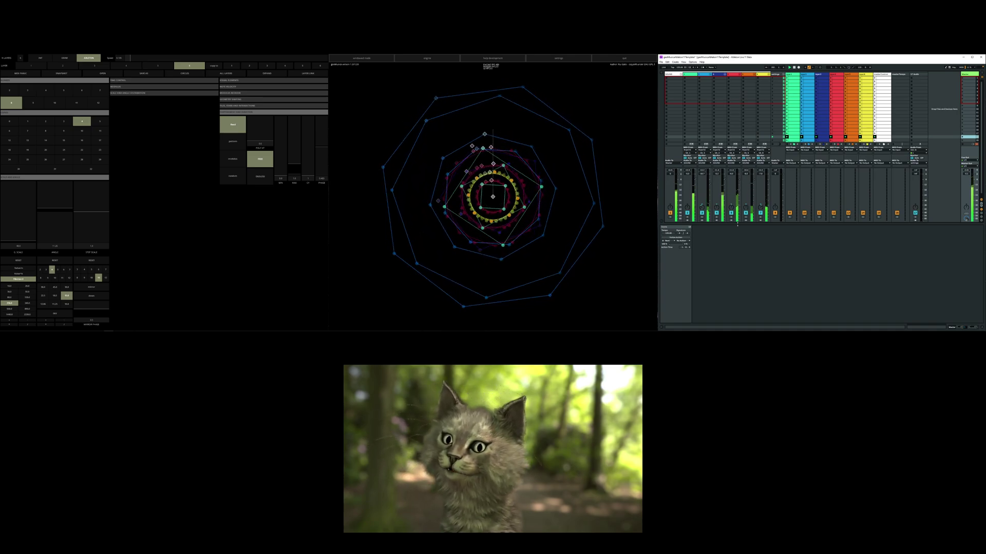
# Shrink the clip editor to give the session grid more room, and select the first track.
pyautogui.moveTo(737, 224); pyautogui.dragTo(739, 285)
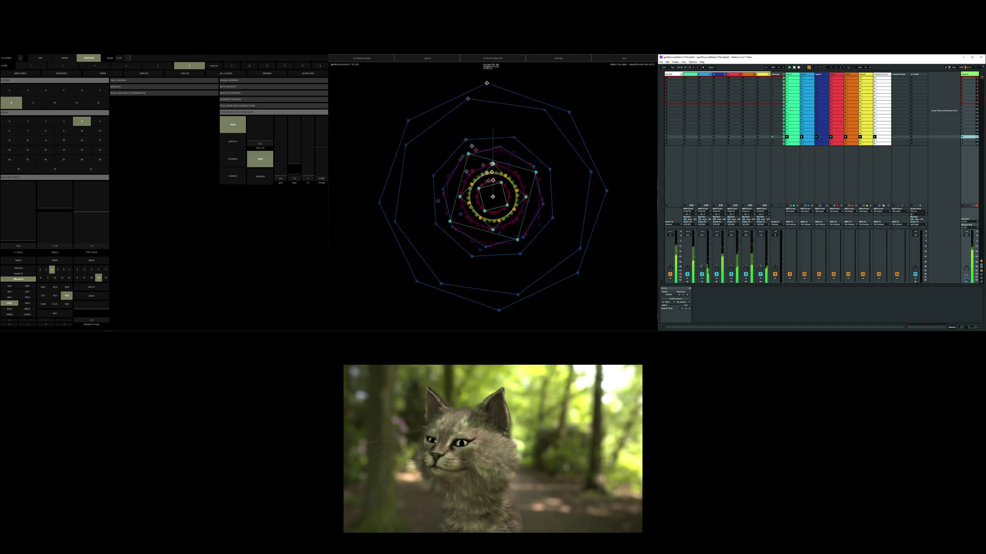
pyautogui.click(775, 75)
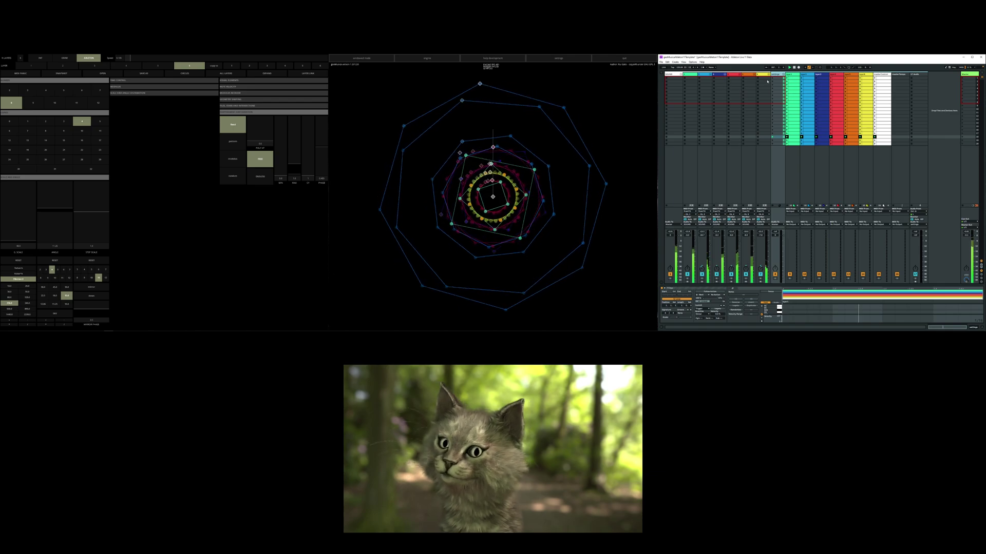
pyautogui.click(675, 80)
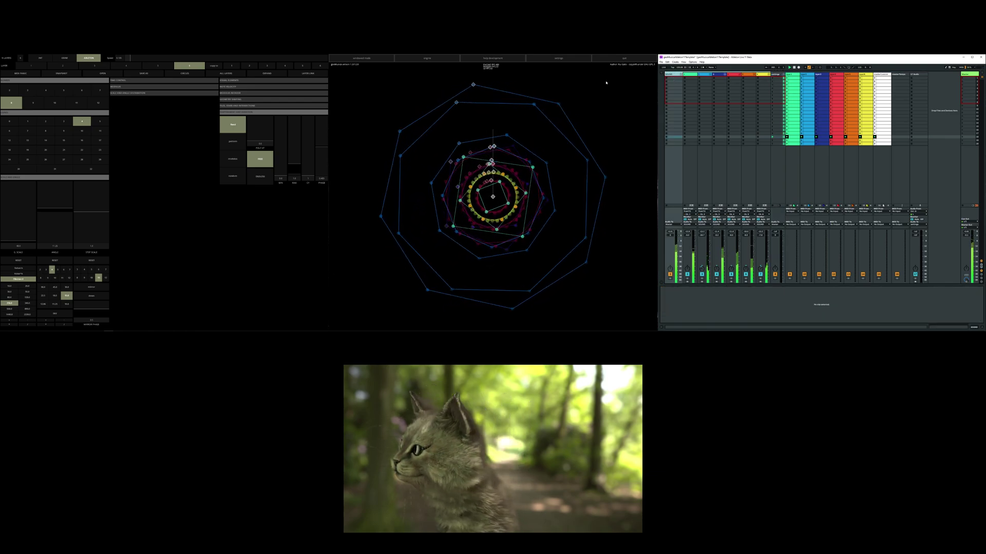
# Collapse all the open parameter sections in the visual generator's control panel.
pyautogui.click(95, 81)
pyautogui.click(95, 87)
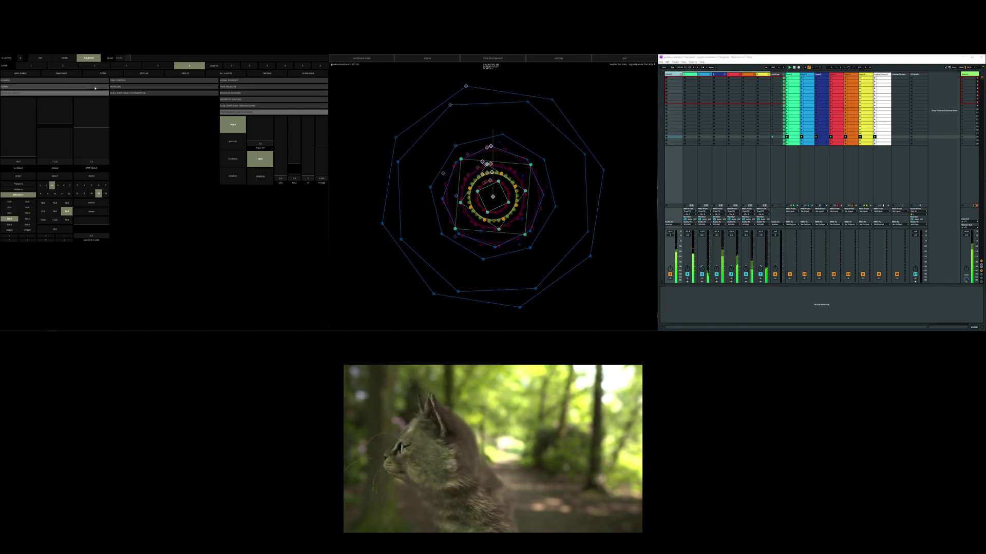
pyautogui.click(95, 93)
pyautogui.click(236, 112)
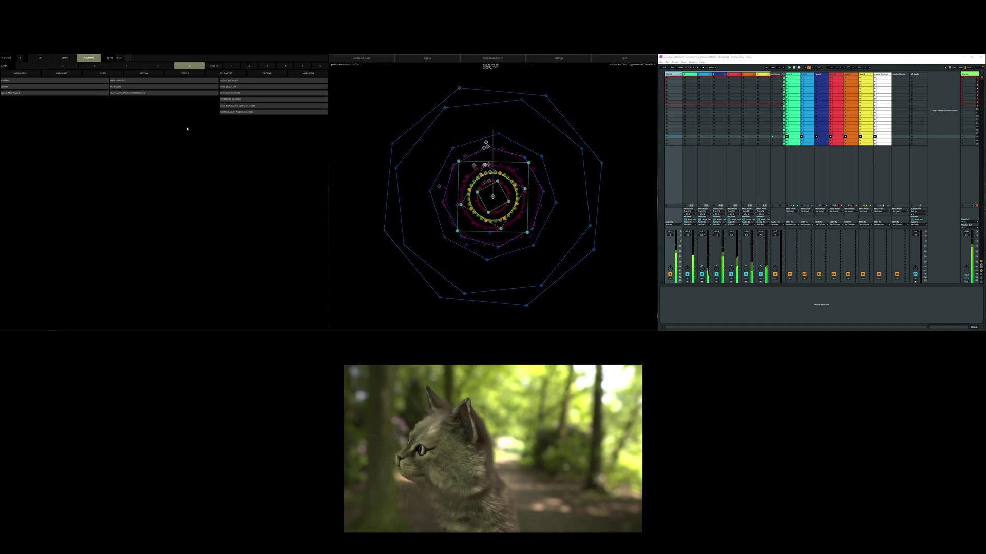